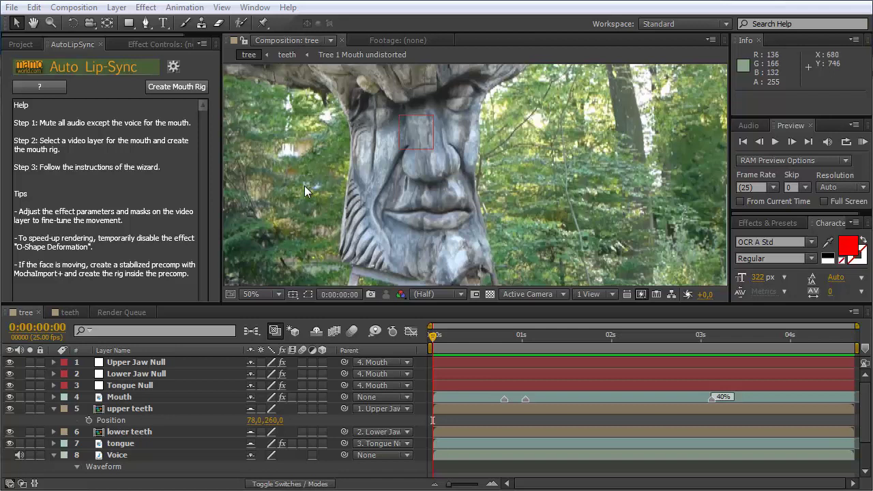
Step: Drag voice_porsche.wav from the Project panel into the tree comp below tongue, then delete the old Voice layer
{"action": "left_click", "coordinate": [304, 185]}
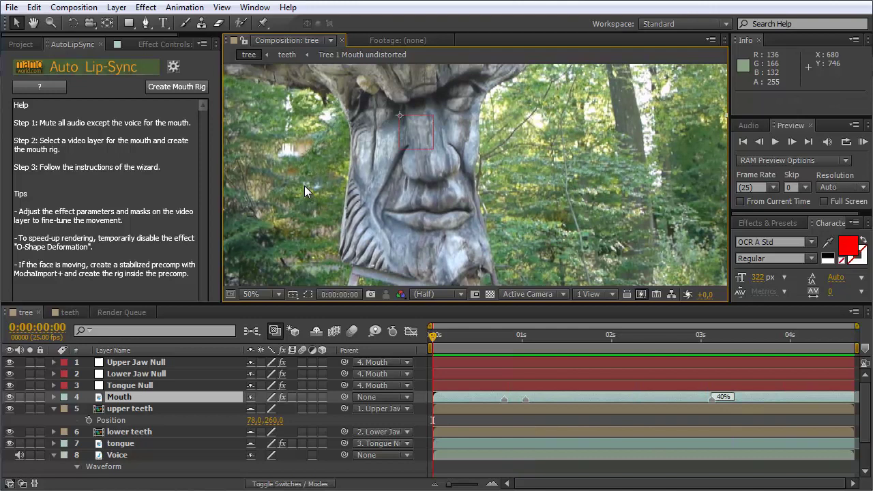
{"action": "left_click", "coordinate": [20, 44]}
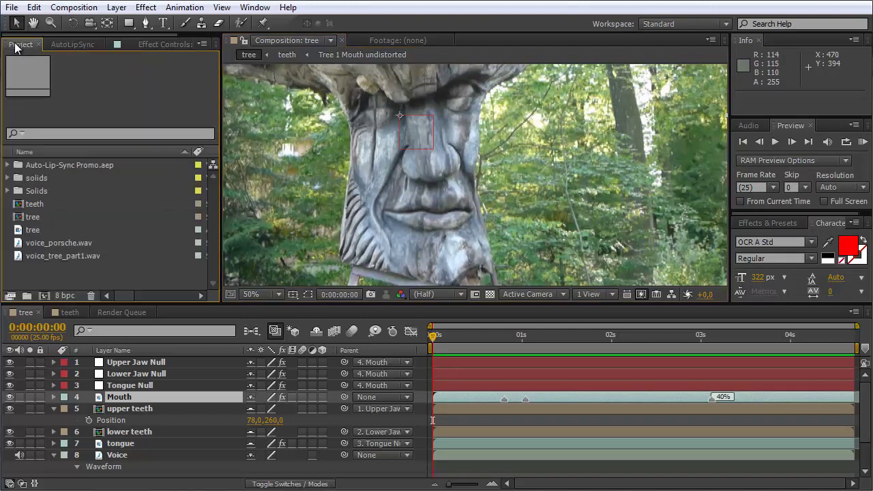
{"action": "left_click", "coordinate": [56, 254]}
{"action": "left_click", "coordinate": [58, 243]}
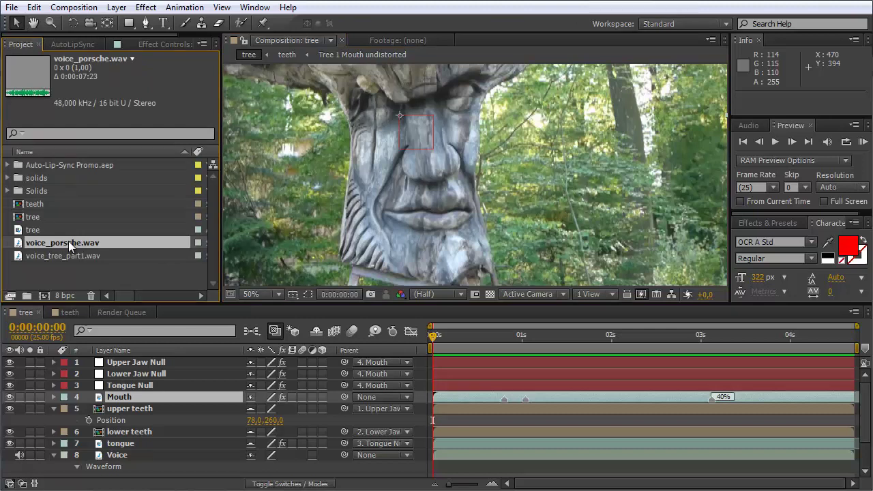
{"action": "left_click_drag", "start_coordinate": [68, 241], "coordinate": [110, 451]}
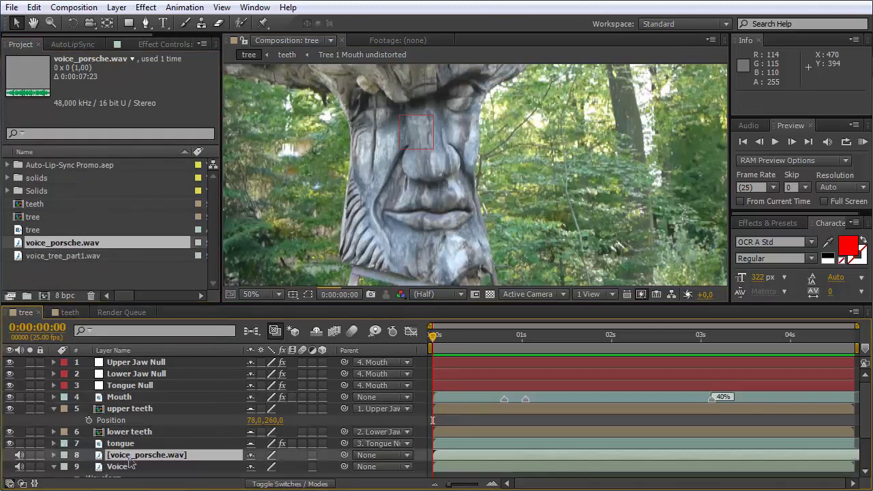
{"action": "left_click", "coordinate": [123, 469]}
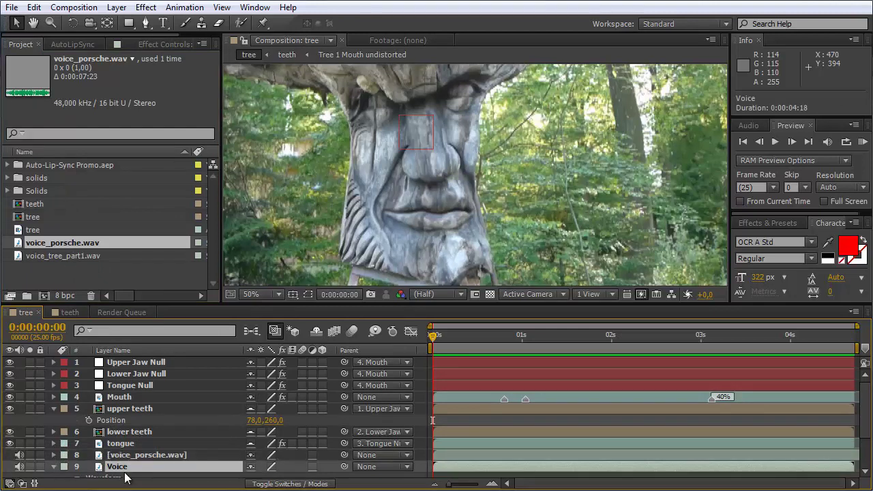
{"action": "key", "text": "Delete"}
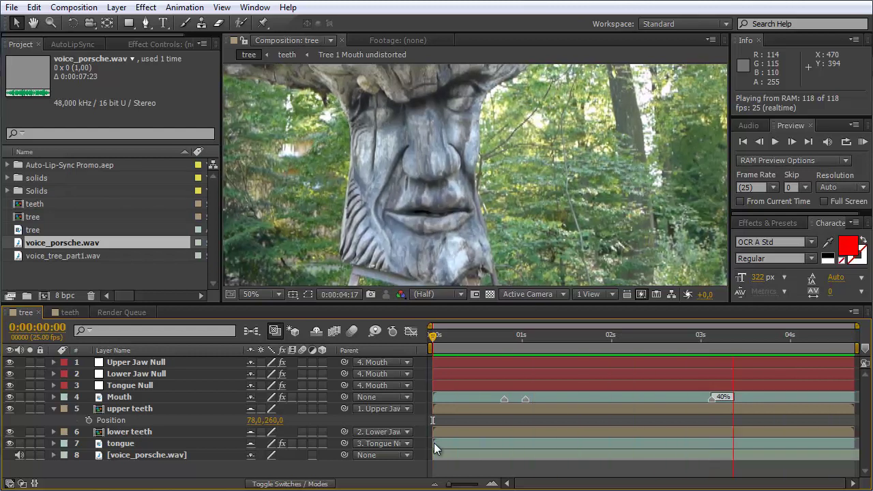
{"action": "key", "text": "space"}
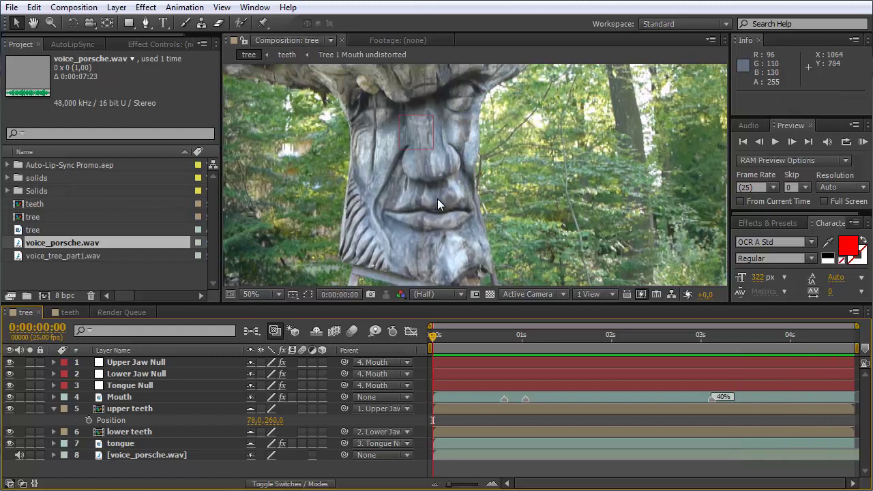
{"action": "left_click", "coordinate": [150, 456]}
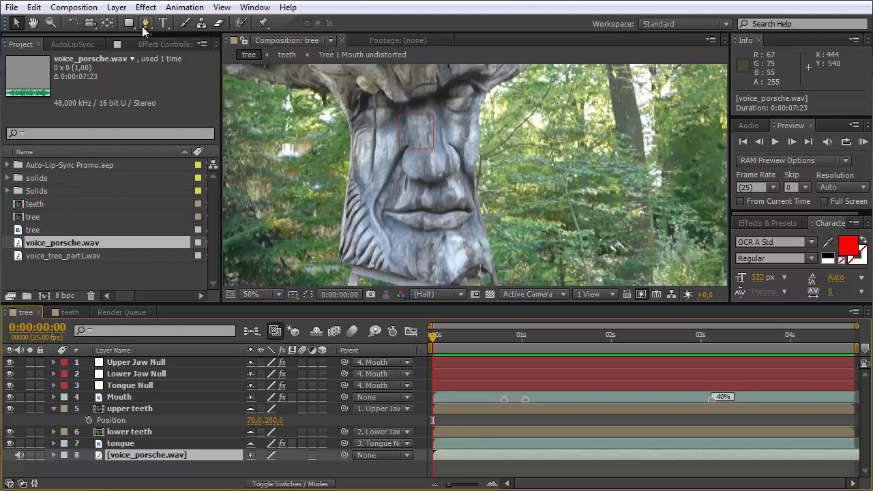
Step: Create a comp-size 1920×1080 solid named 'temp' at the top of the tree comp and select it
{"action": "left_click", "coordinate": [116, 8]}
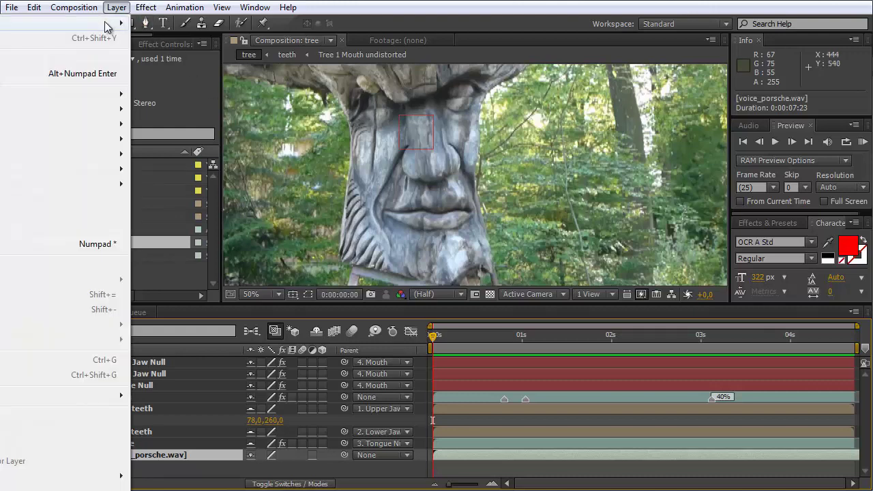
{"action": "left_click", "coordinate": [156, 39]}
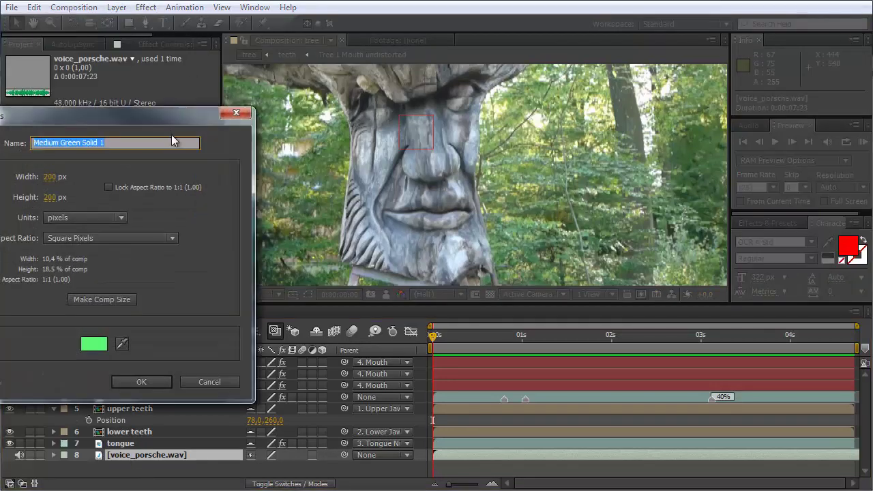
{"action": "left_click_drag", "start_coordinate": [184, 109], "coordinate": [282, 107]}
{"action": "type", "text": "temp"}
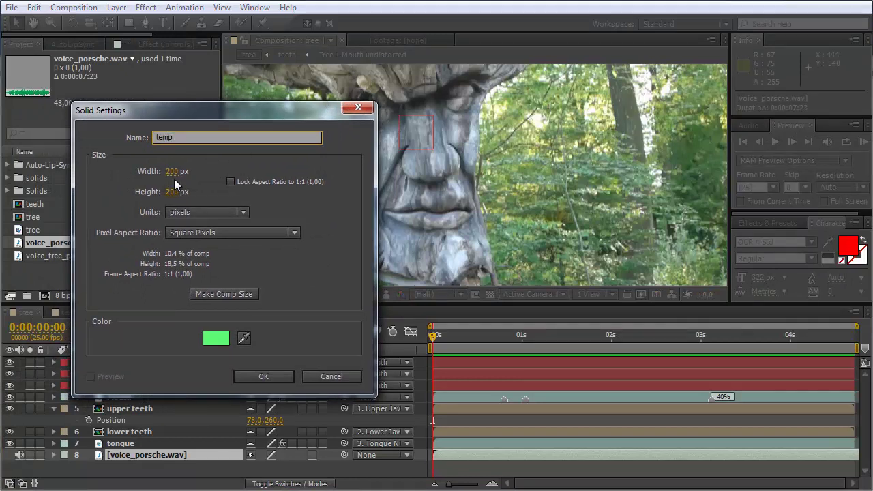
{"action": "left_click", "coordinate": [220, 293]}
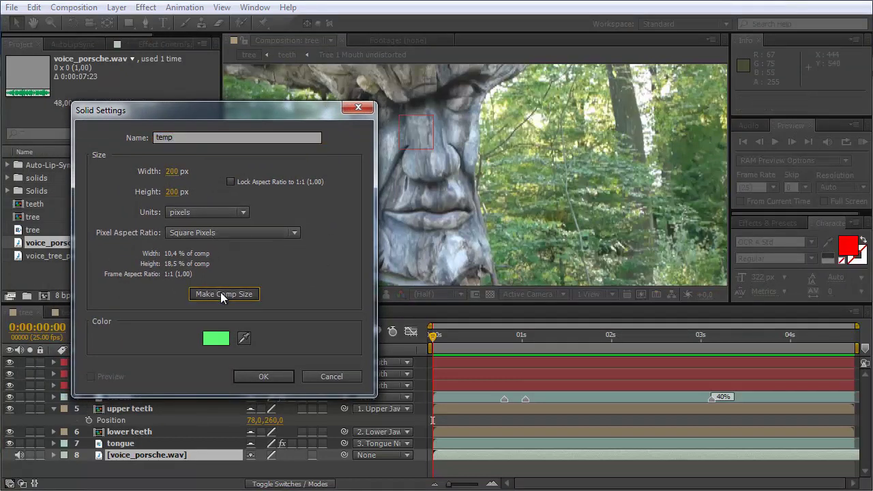
{"action": "left_click", "coordinate": [260, 373]}
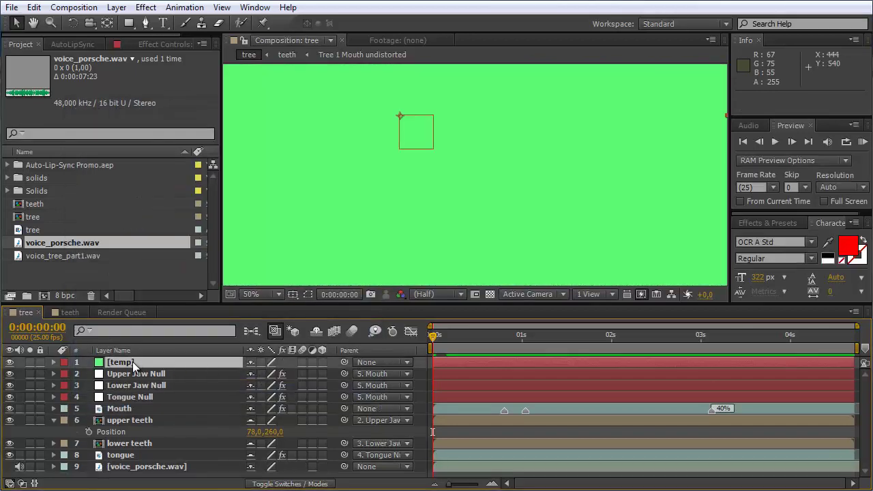
{"action": "left_click", "coordinate": [132, 362]}
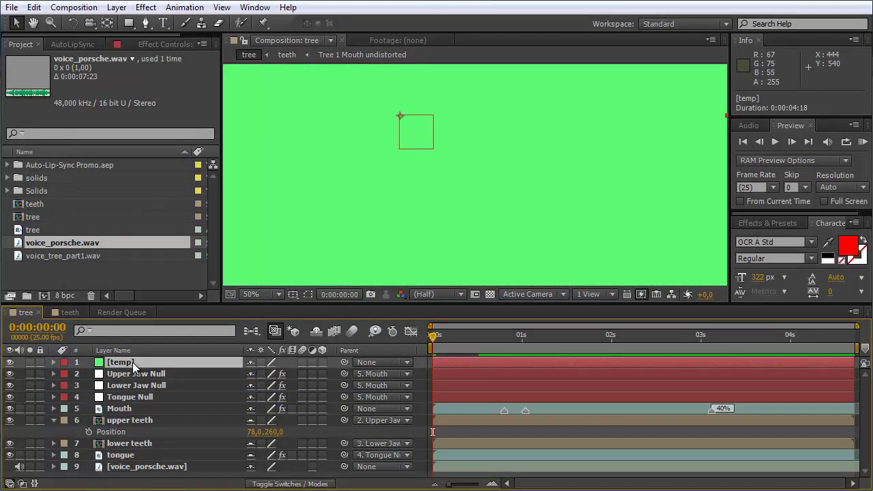
Step: Run Auto Lip-Sync's Create Mouth Rig on temp through the straighten and shape steps, then close the wizard
{"action": "left_click", "coordinate": [75, 45]}
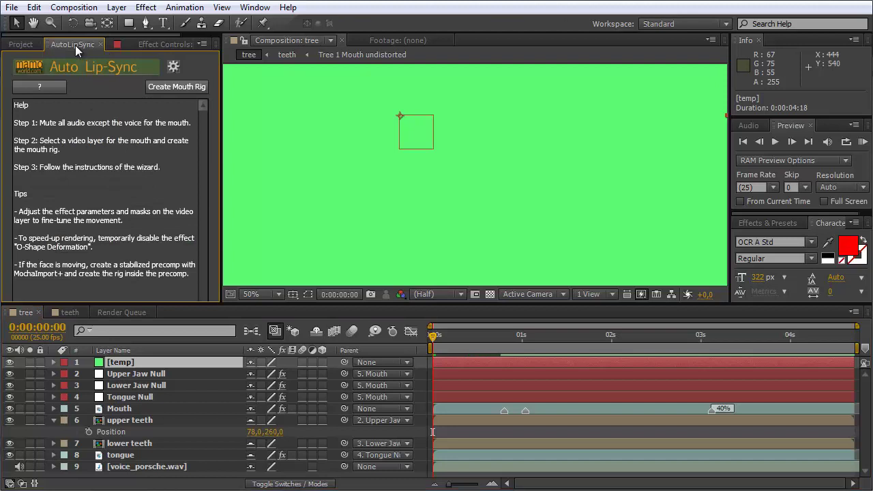
{"action": "left_click", "coordinate": [168, 86]}
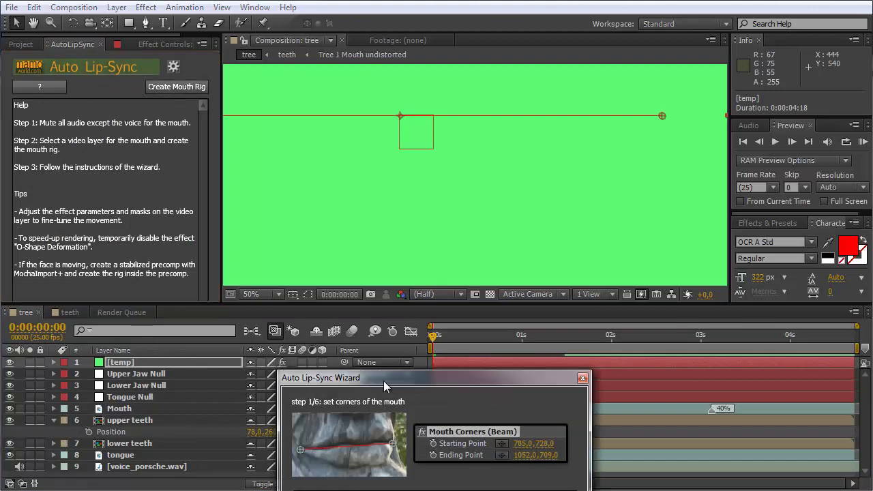
{"action": "left_click_drag", "start_coordinate": [383, 380], "coordinate": [234, 186]}
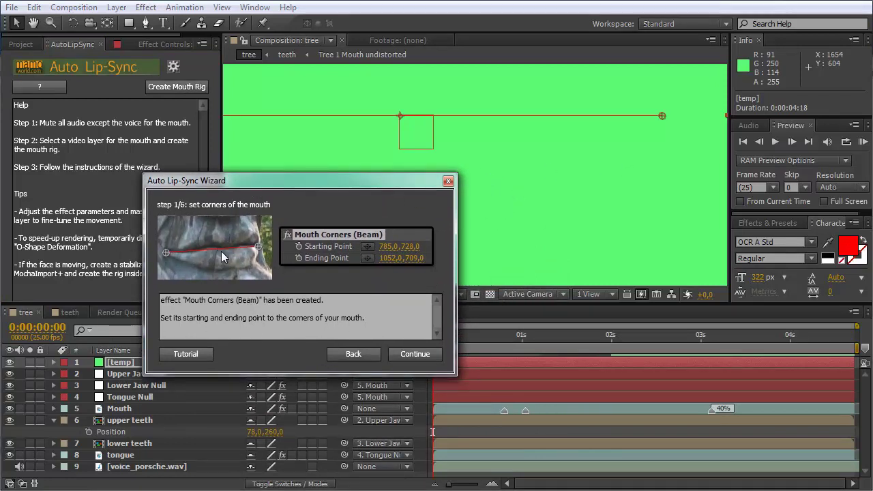
{"action": "left_click", "coordinate": [420, 352]}
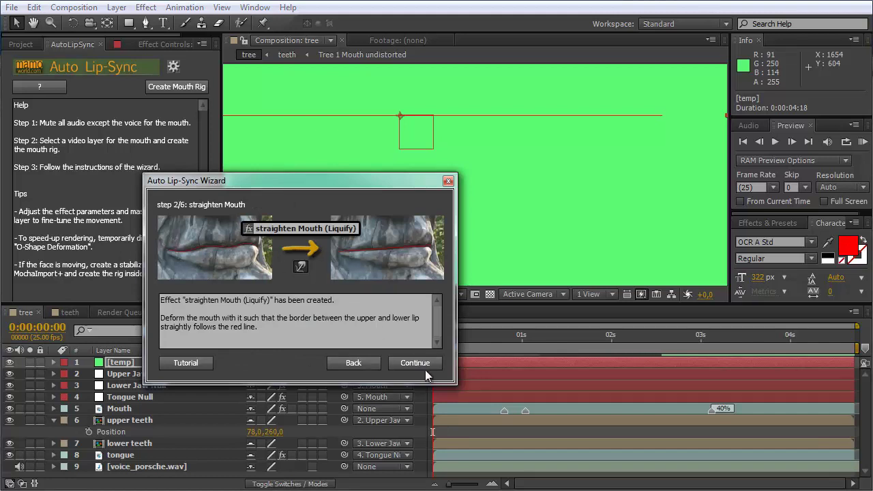
{"action": "left_click", "coordinate": [424, 369]}
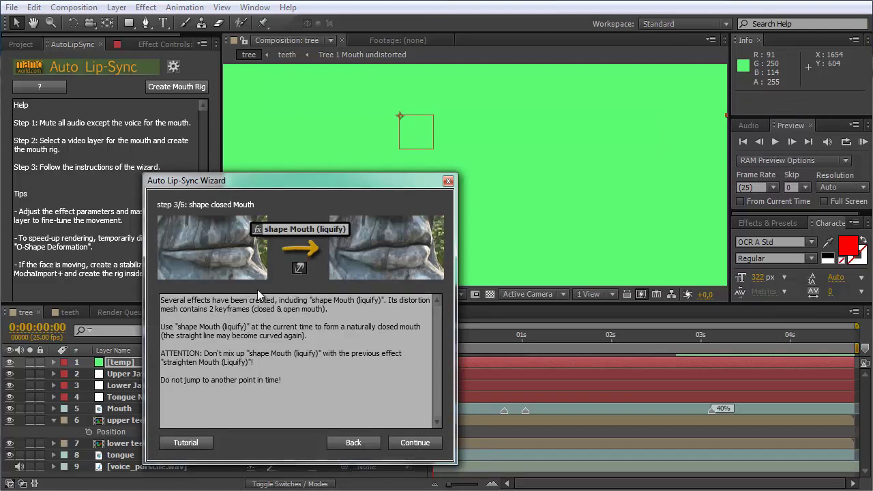
{"action": "left_click", "coordinate": [448, 181]}
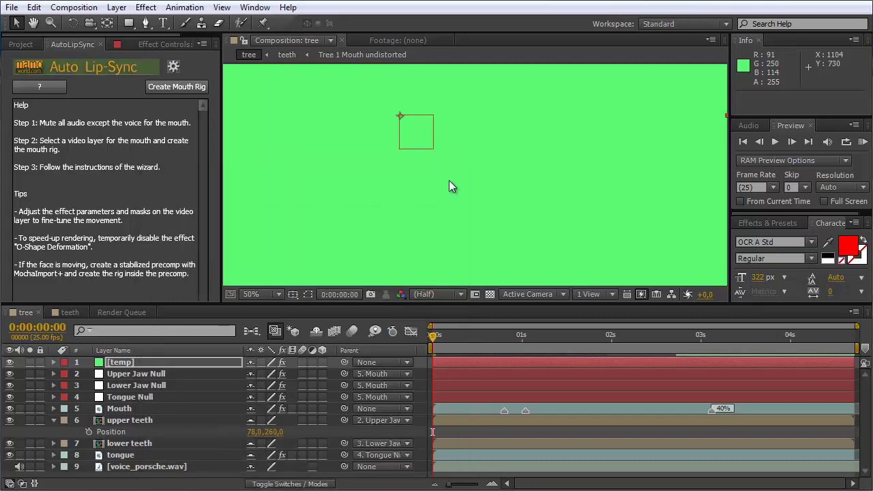
Step: Reveal the temp layer's Voice Volume Slider and select all its keyframes
{"action": "left_click", "coordinate": [53, 361]}
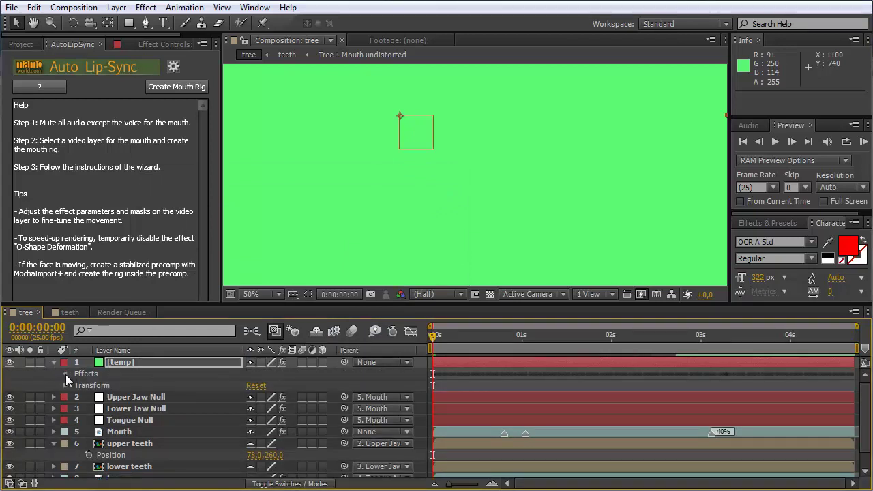
{"action": "left_click", "coordinate": [66, 374]}
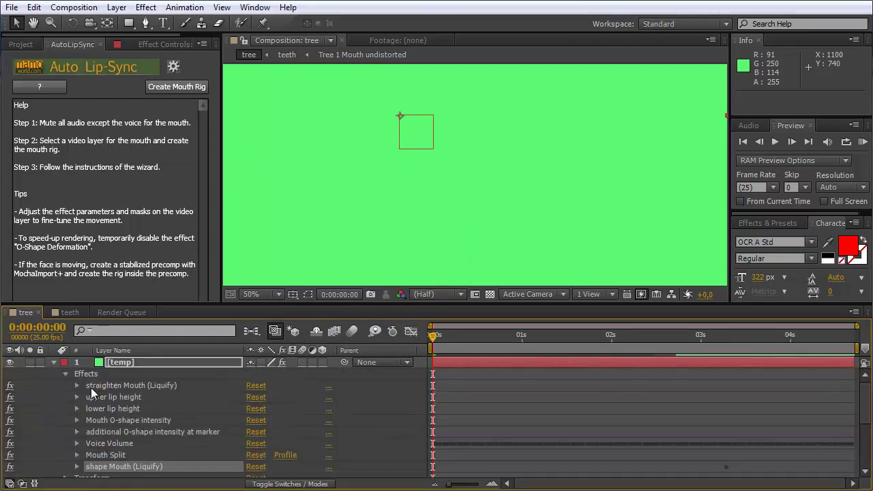
{"action": "left_click", "coordinate": [107, 442]}
{"action": "left_click", "coordinate": [77, 443]}
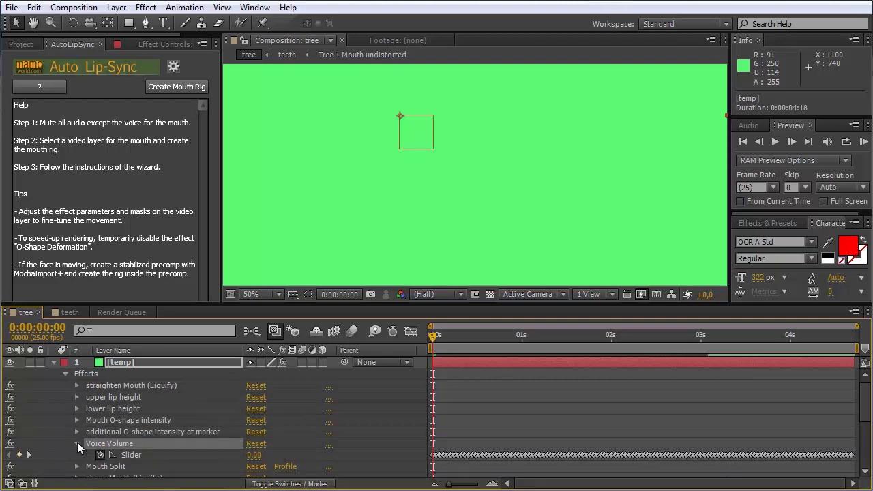
{"action": "left_click", "coordinate": [129, 454]}
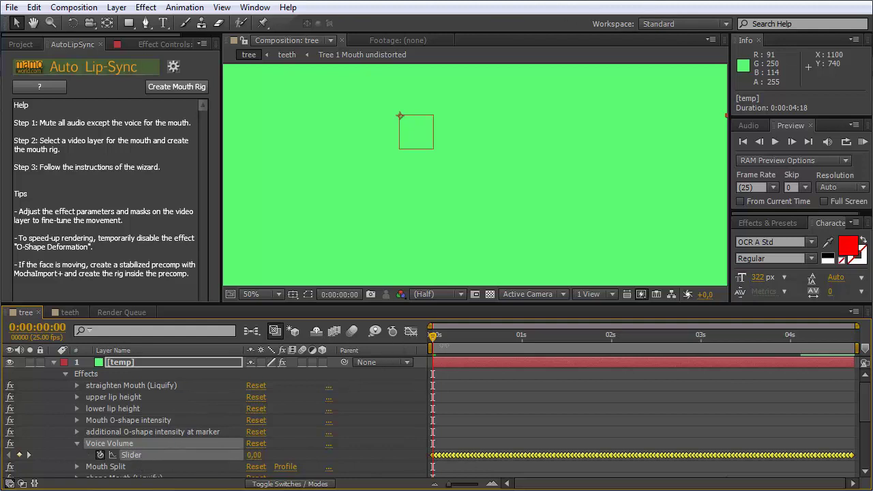
Step: Check the slider value at frame 18, return to the start, and copy the 118 keyframes
{"action": "left_click", "coordinate": [437, 340]}
{"action": "left_click", "coordinate": [497, 336]}
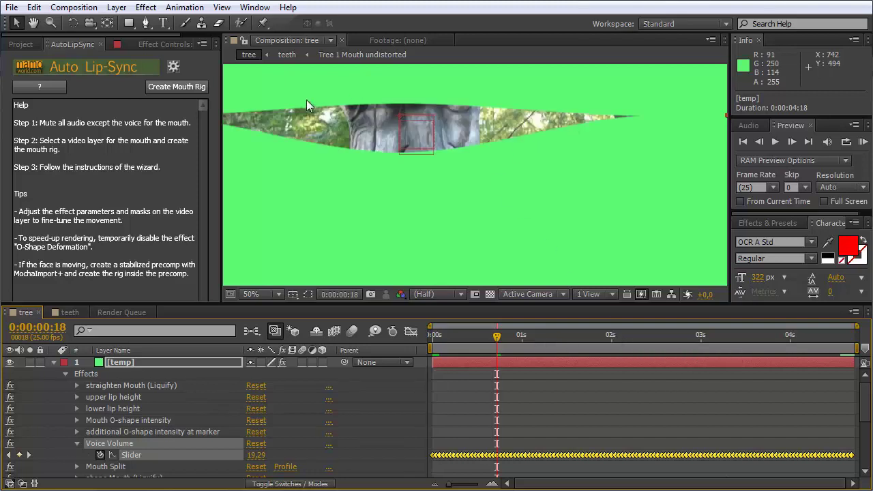
{"action": "left_click", "coordinate": [435, 334]}
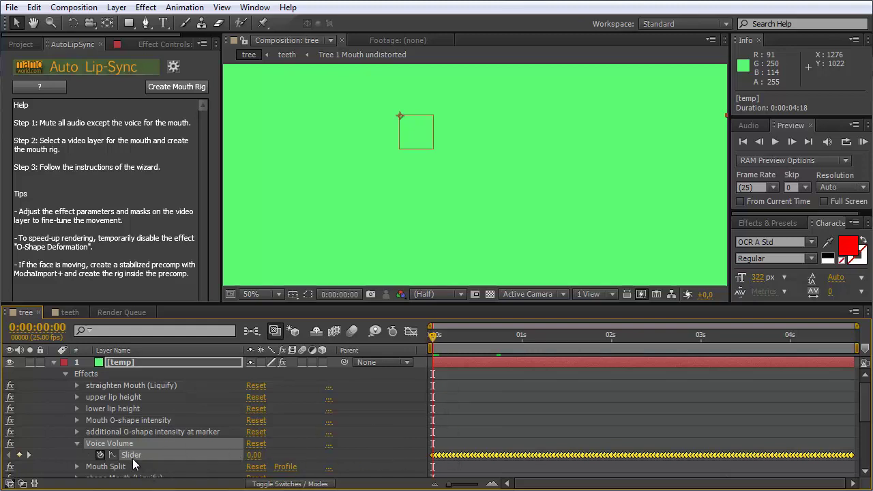
{"action": "left_click", "coordinate": [38, 9]}
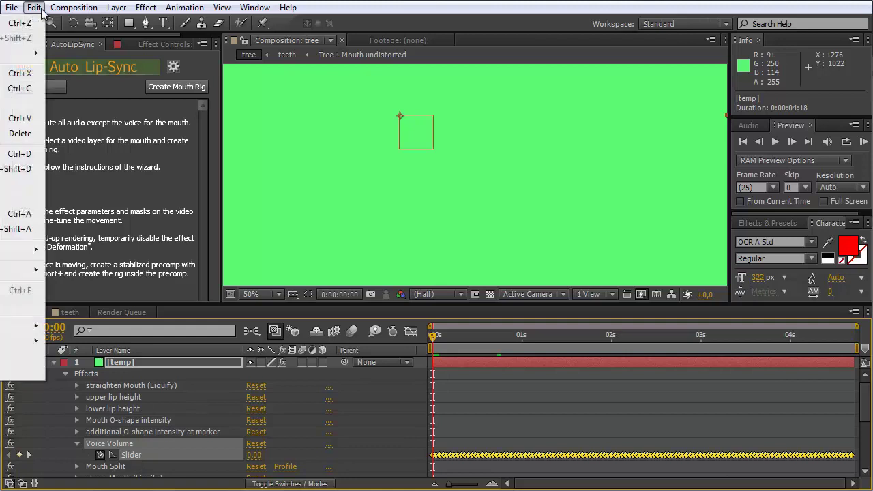
{"action": "left_click", "coordinate": [21, 88]}
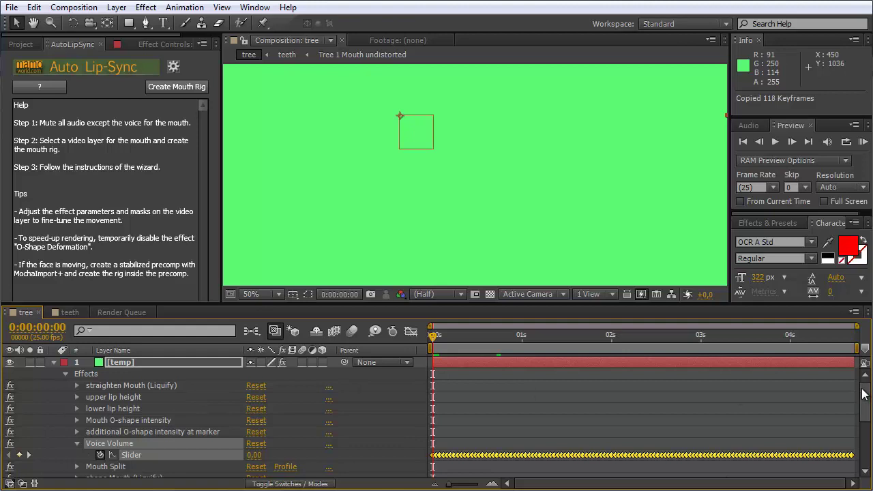
{"action": "left_click_drag", "start_coordinate": [865, 394], "coordinate": [865, 437]}
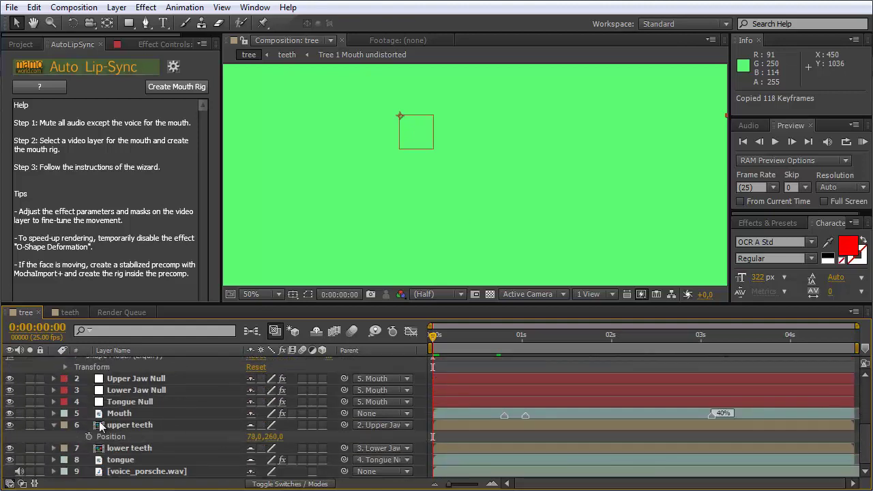
Step: Clear the Mouth layer's Voice Volume Slider keyframes and paste the 118 copied keyframes onto it
{"action": "left_click", "coordinate": [54, 413]}
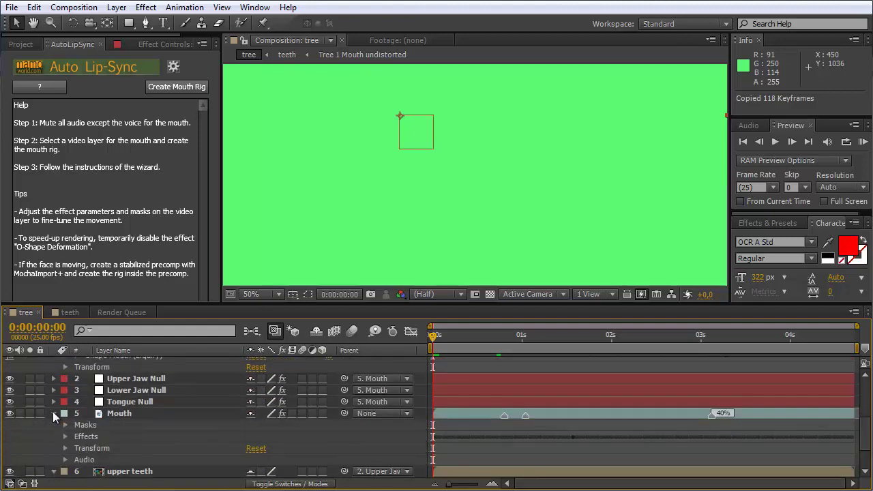
{"action": "left_click", "coordinate": [65, 436]}
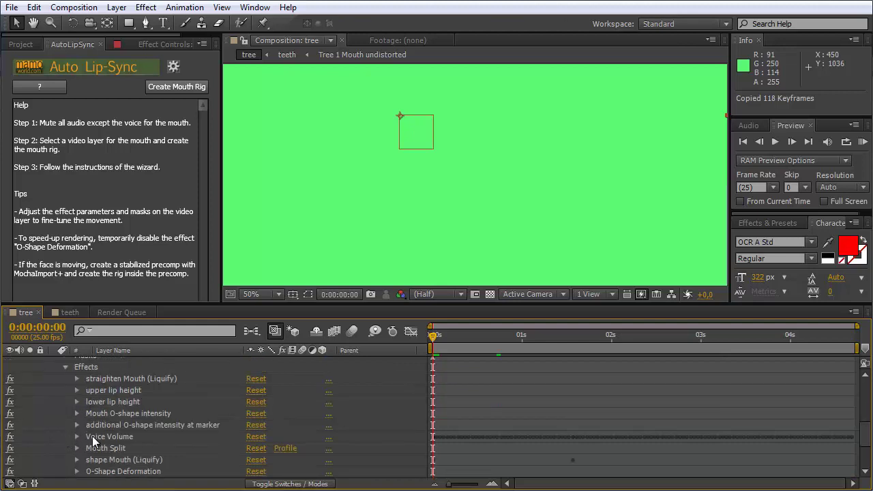
{"action": "left_click", "coordinate": [76, 437]}
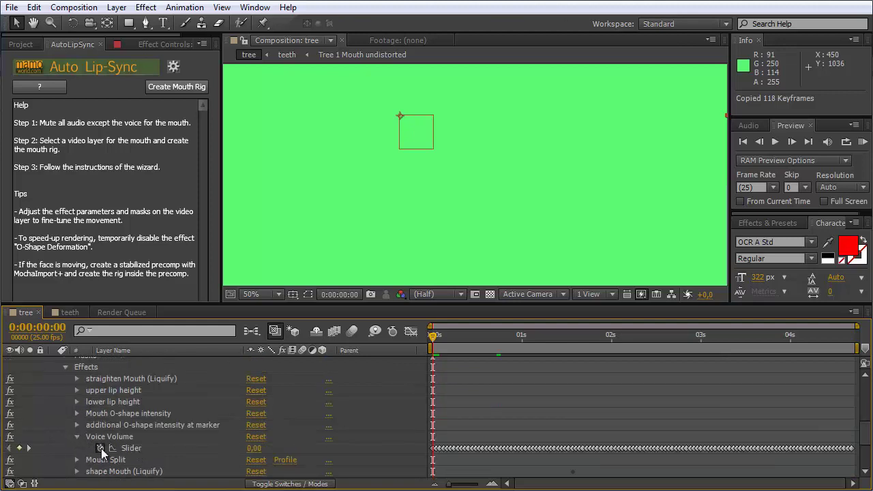
{"action": "left_click", "coordinate": [101, 450]}
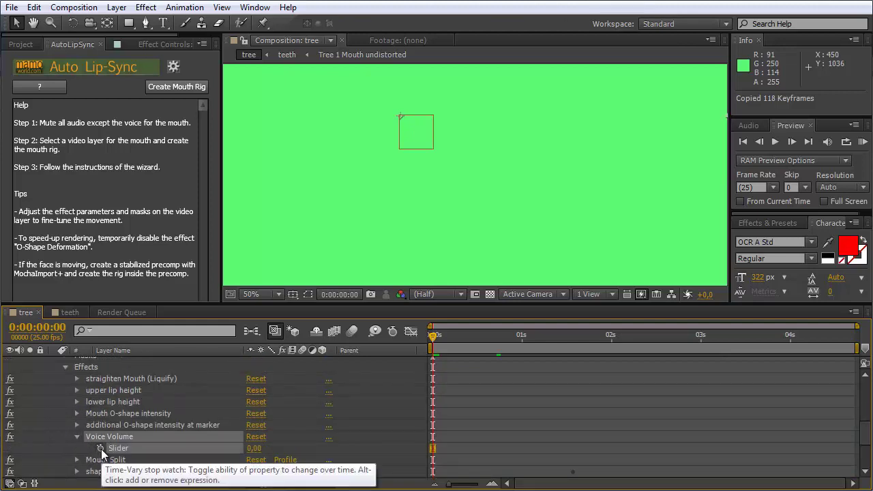
{"action": "left_click", "coordinate": [101, 449]}
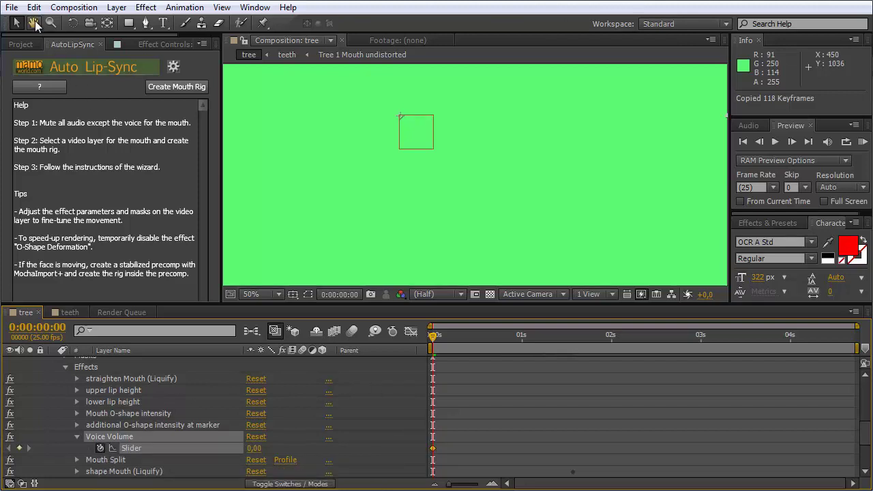
{"action": "left_click", "coordinate": [34, 8]}
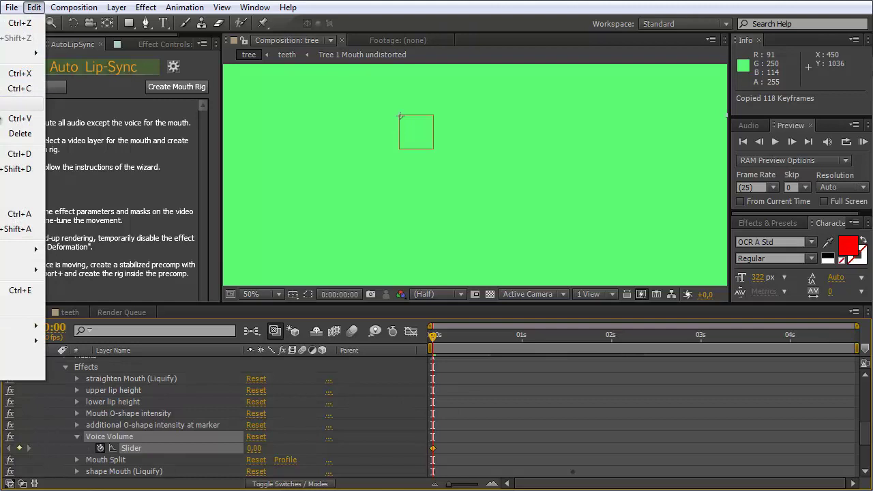
{"action": "left_click", "coordinate": [20, 118]}
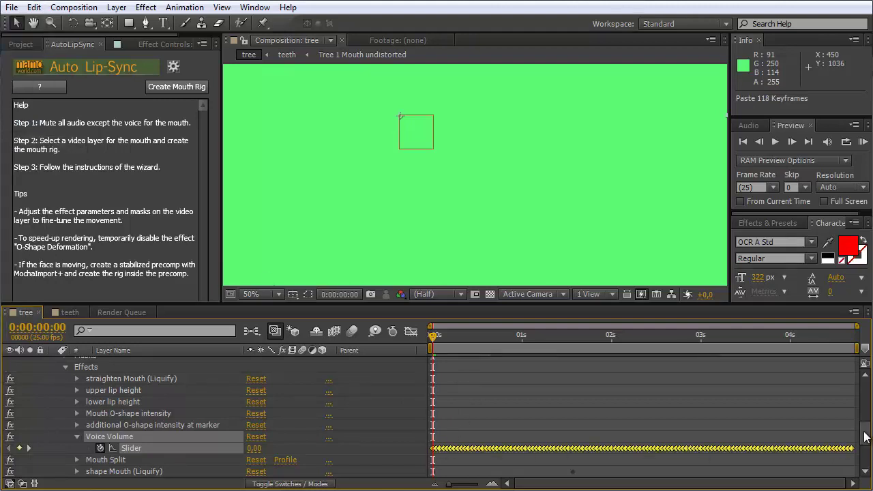
{"action": "scroll", "coordinate": [865, 408], "scroll_direction": "up", "scroll_amount": 3}
{"action": "scroll", "coordinate": [864, 407], "scroll_direction": "up", "scroll_amount": 4}
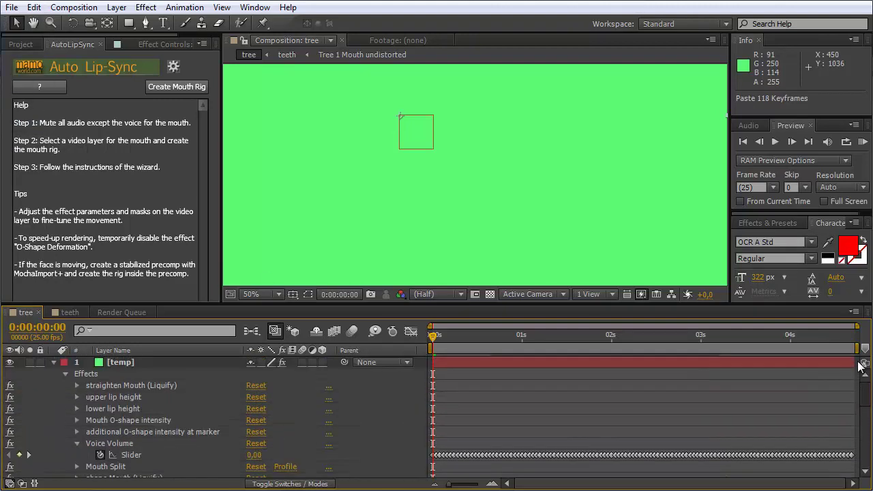
Step: Delete the [temp] solid from the tree comp via Edit > Delete
{"action": "left_click", "coordinate": [121, 366]}
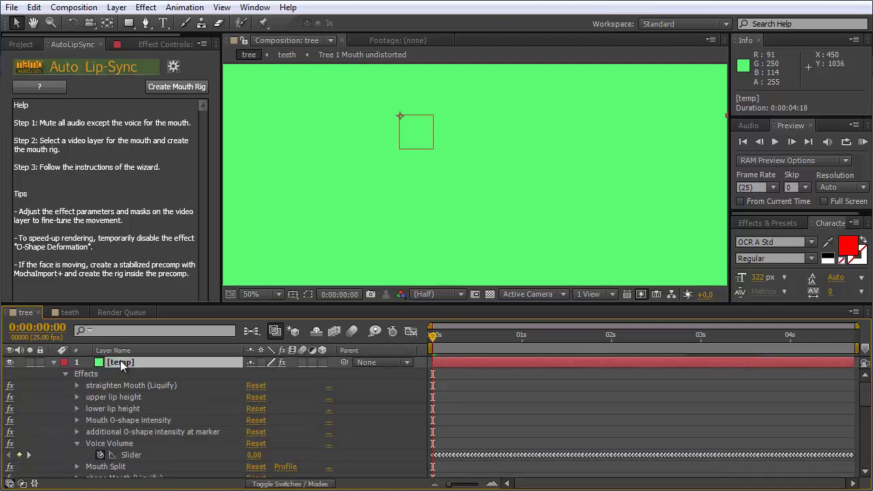
{"action": "left_click", "coordinate": [34, 8]}
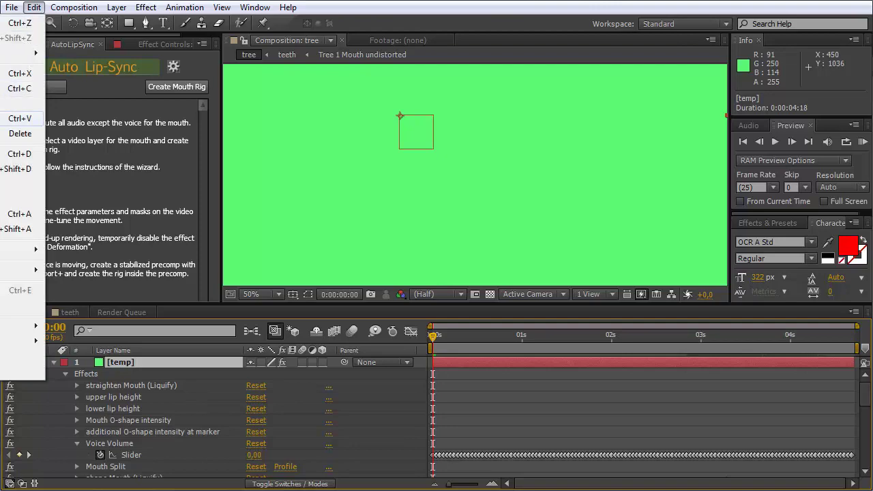
{"action": "left_click", "coordinate": [19, 133]}
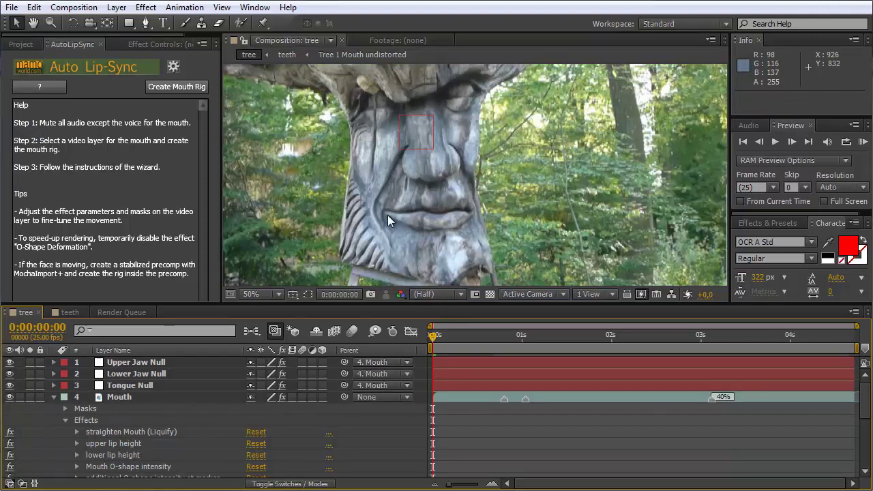
{"action": "key", "text": "KP_0"}
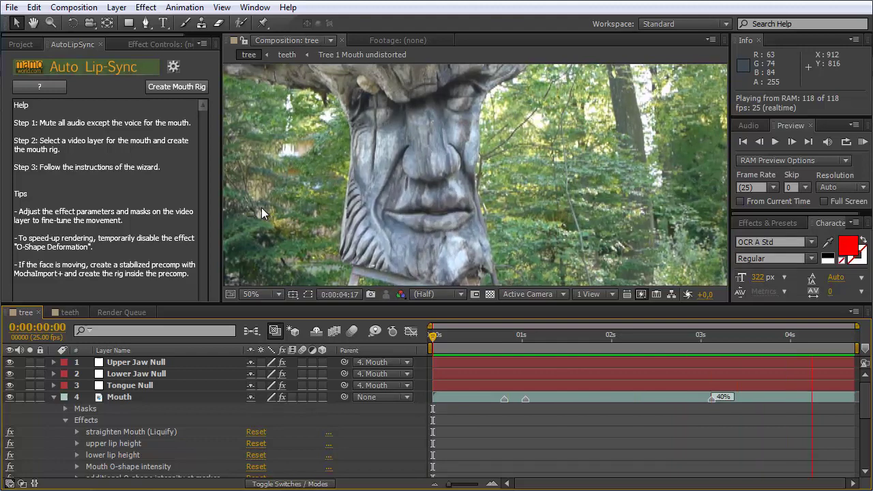
{"action": "key", "text": "space"}
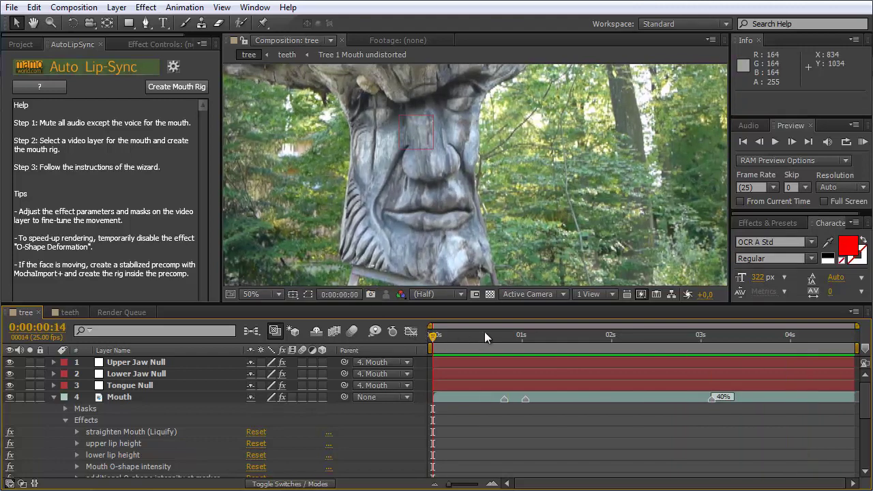
{"action": "left_click_drag", "start_coordinate": [484, 331], "coordinate": [502, 330]}
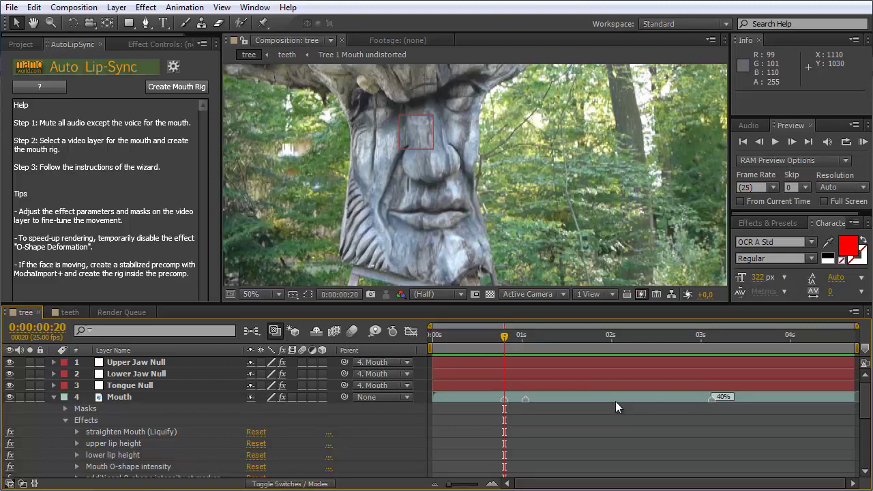
Step: Use Delete All Markers on the Mouth layer to remove the O-shape markers, including 40%
{"action": "right_click", "coordinate": [504, 402]}
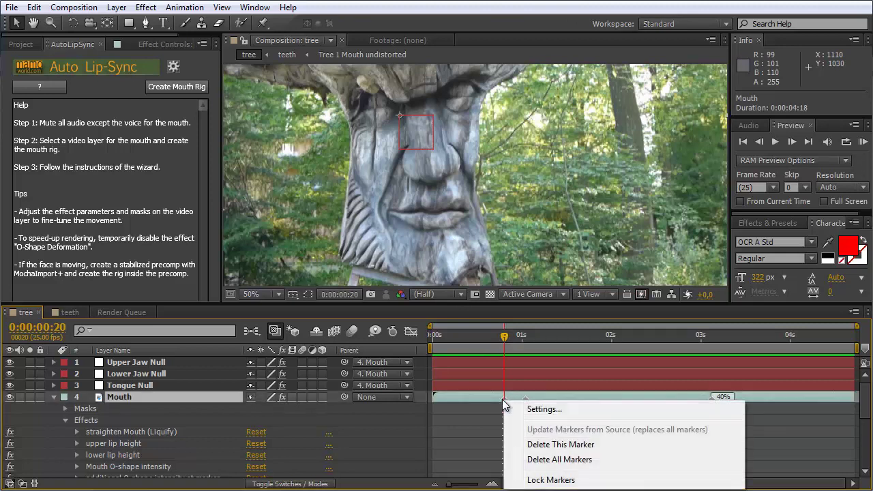
{"action": "left_click", "coordinate": [552, 460]}
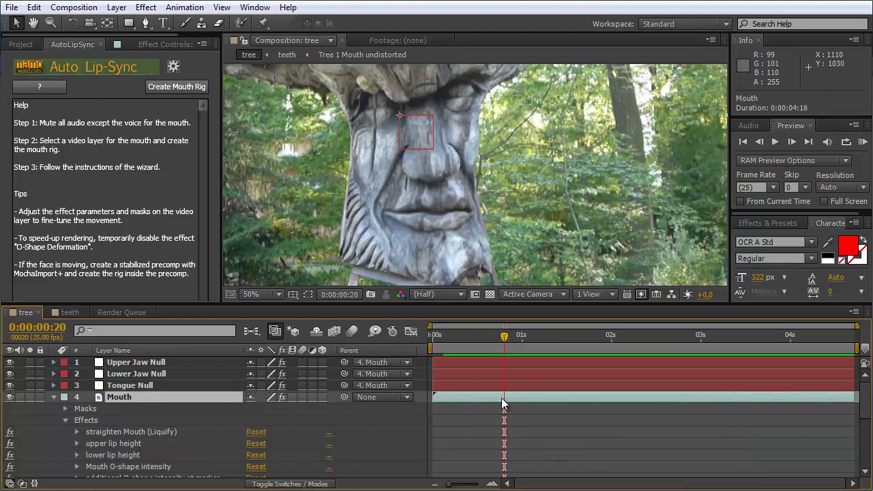